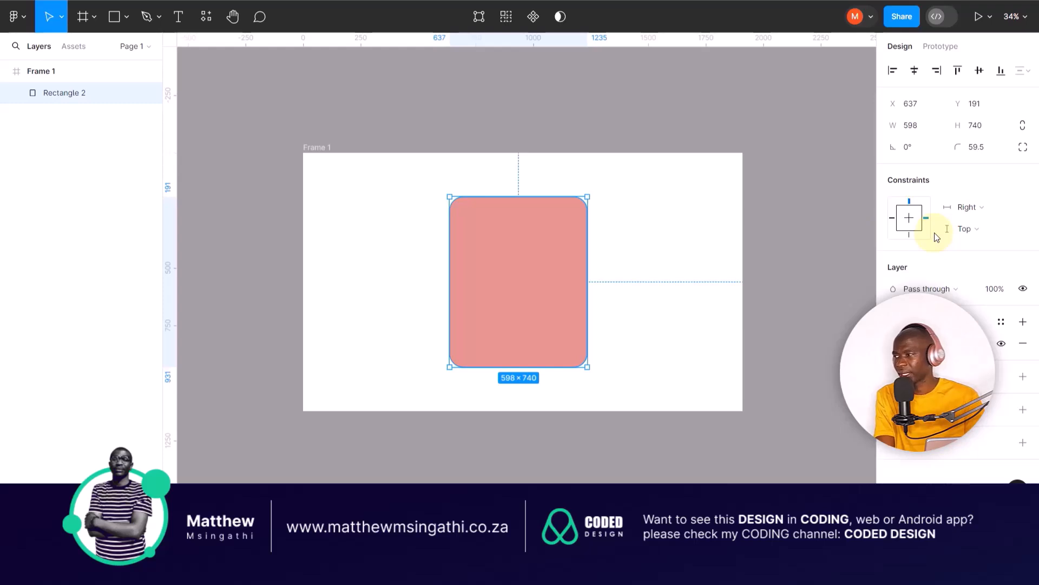
Recolour the rounded rectangle's fill to a strong, saturated red
{"action": "left_click", "coordinate": [504, 258]}
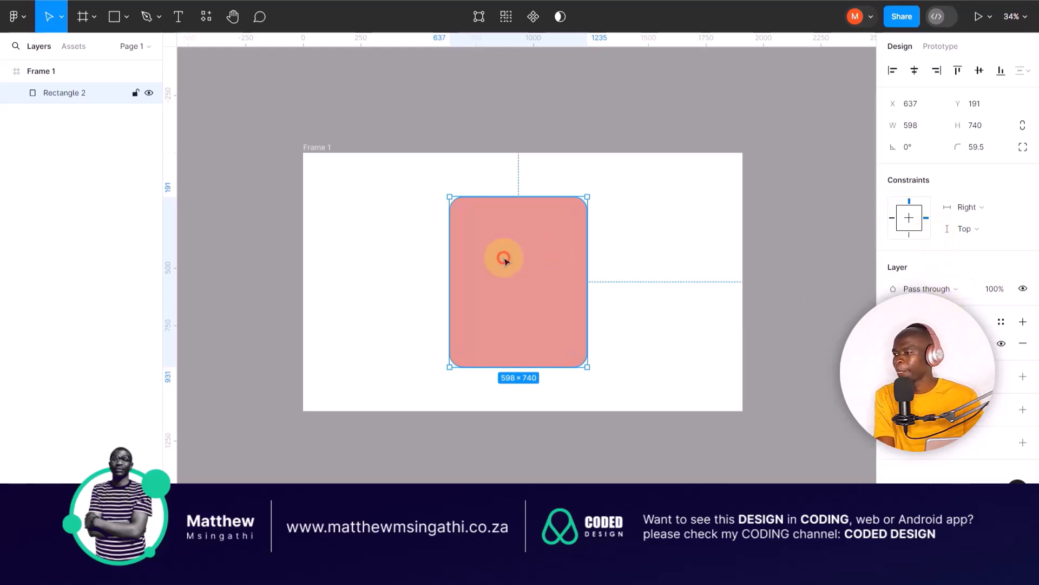
{"action": "left_click", "coordinate": [522, 271]}
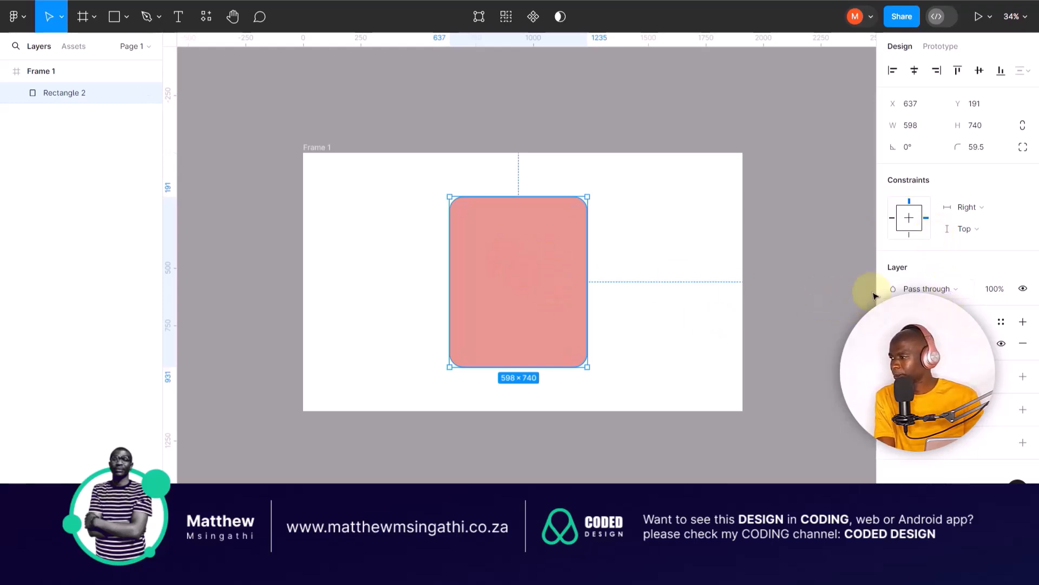
{"action": "left_click", "coordinate": [893, 343]}
{"action": "left_click_drag", "start_coordinate": [776, 183], "coordinate": [725, 202]}
{"action": "left_click", "coordinate": [639, 232]}
{"action": "left_click", "coordinate": [554, 246]}
{"action": "left_click", "coordinate": [893, 343]}
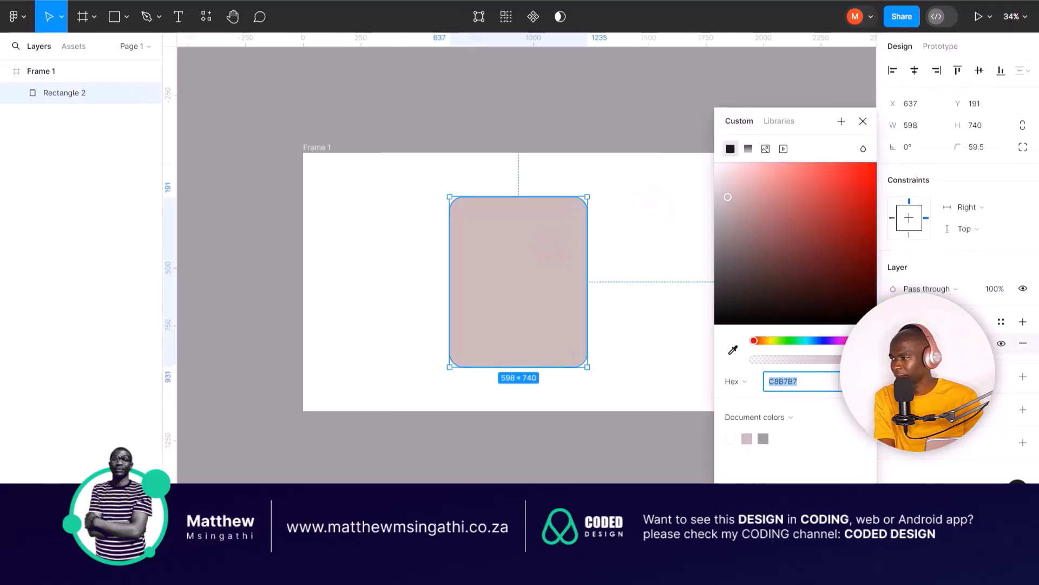
{"action": "left_click", "coordinate": [868, 189]}
{"action": "left_click", "coordinate": [658, 218]}
{"action": "left_click", "coordinate": [561, 255]}
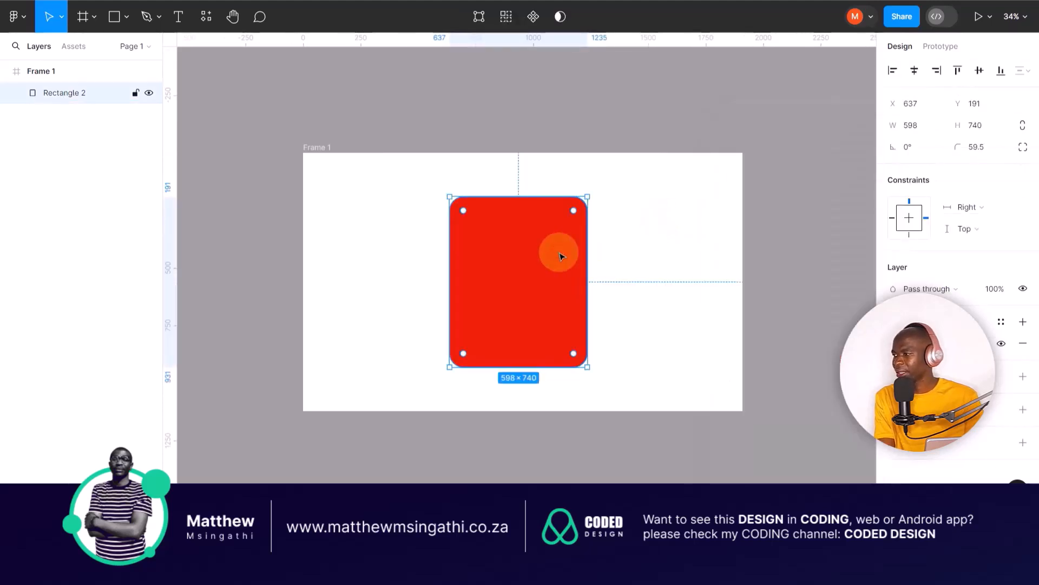
Set the red rectangle's layer opacity to 50% and deselect it
{"action": "left_click", "coordinate": [1002, 291]}
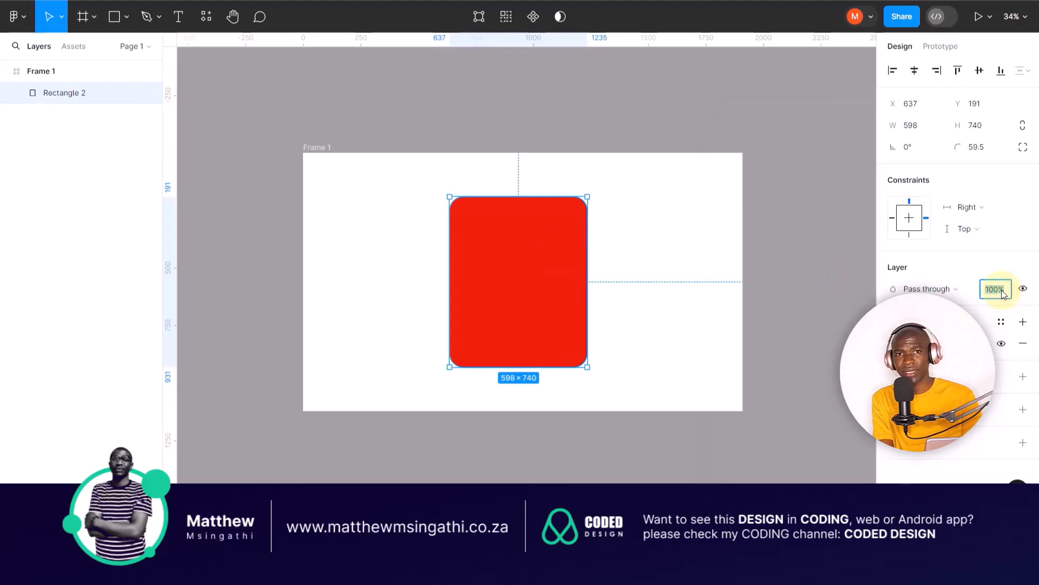
{"action": "type", "text": "50"}
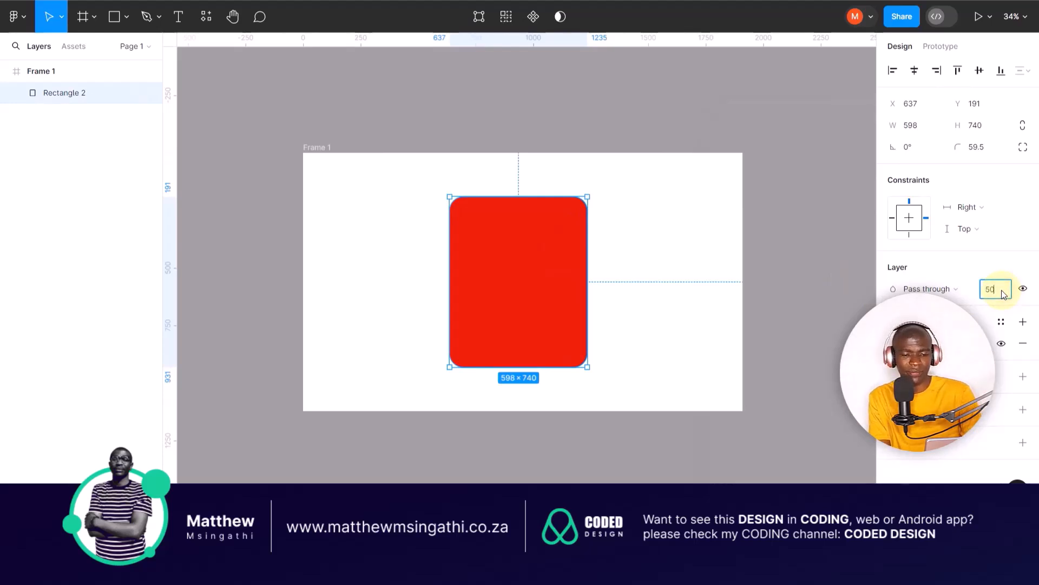
{"action": "key", "text": "Return"}
{"action": "left_click", "coordinate": [722, 250]}
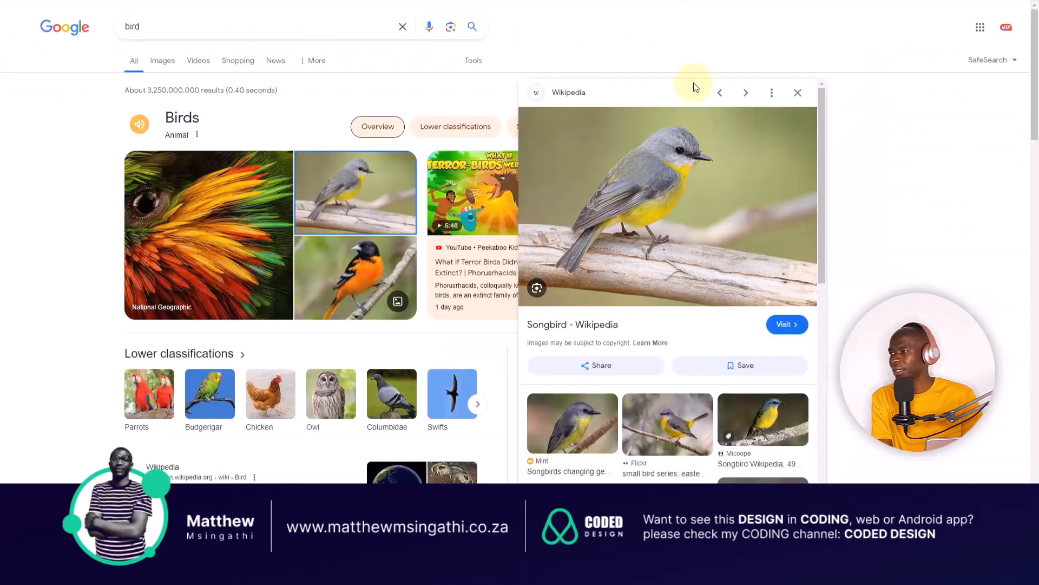
Copy the Wikipedia songbird image from the Google results in the browser and paste it into Frame 1 in Figma
{"action": "right_click", "coordinate": [678, 142]}
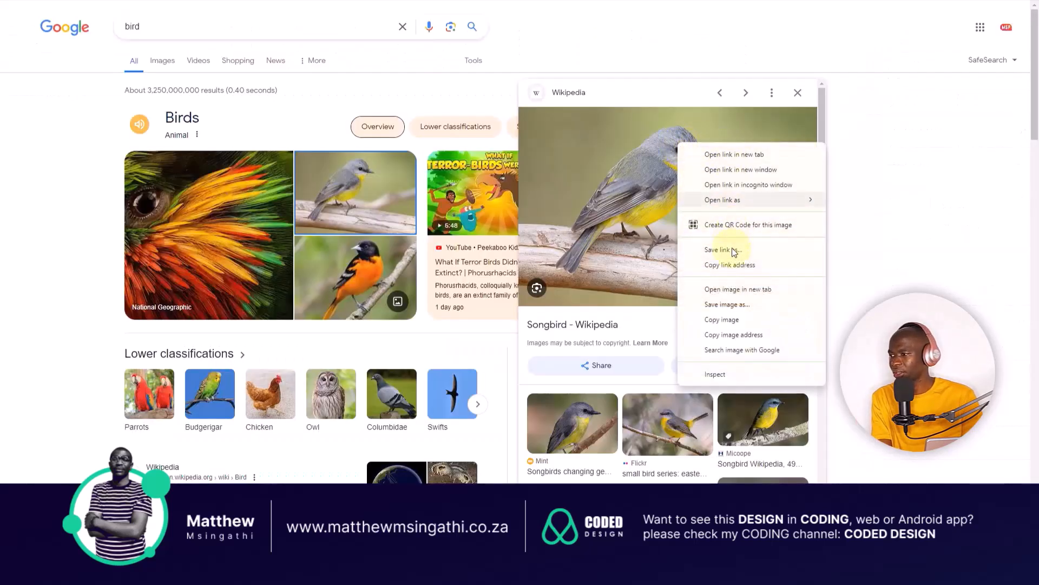
{"action": "left_click", "coordinate": [722, 320]}
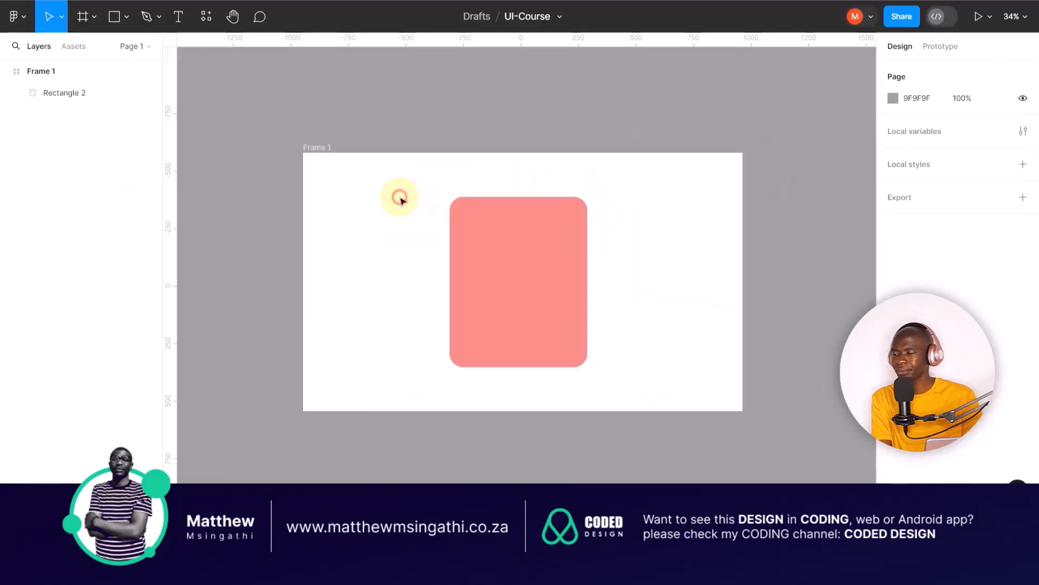
{"action": "key", "text": "ctrl+v"}
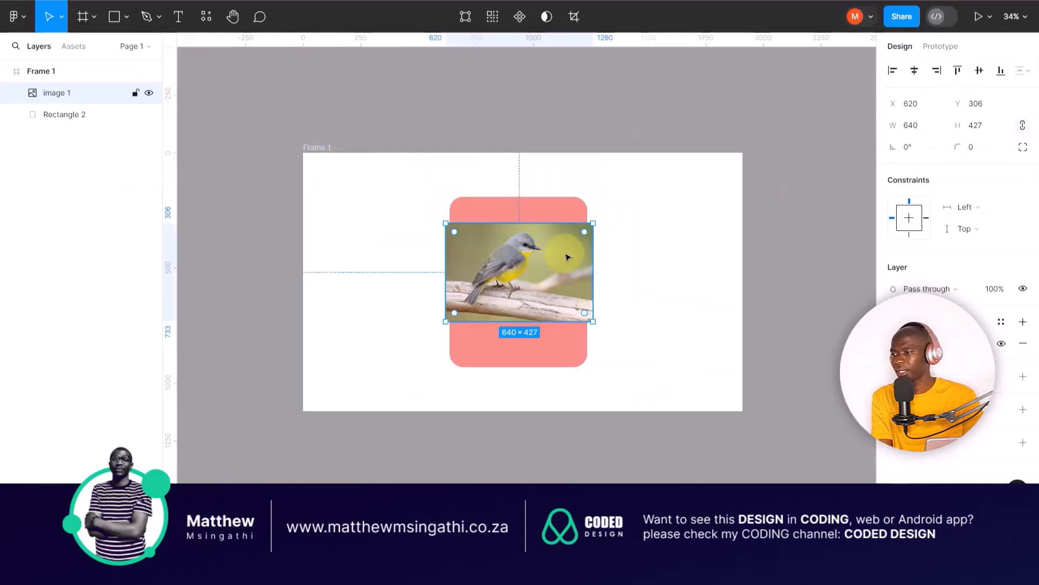
Enlarge the bird image to about 1290 × 861, roughly centre it in the frame, and send it behind the rectangle
{"action": "left_click_drag", "start_coordinate": [595, 220], "coordinate": [743, 151]}
{"action": "left_click_drag", "start_coordinate": [645, 225], "coordinate": [577, 278]}
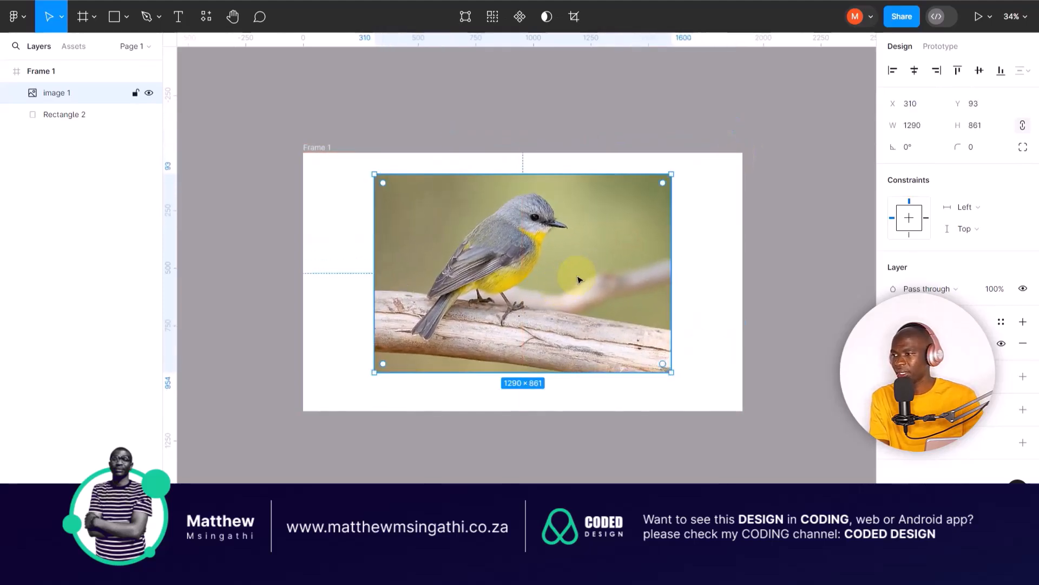
{"action": "right_click", "coordinate": [577, 277]}
{"action": "left_click", "coordinate": [650, 235]}
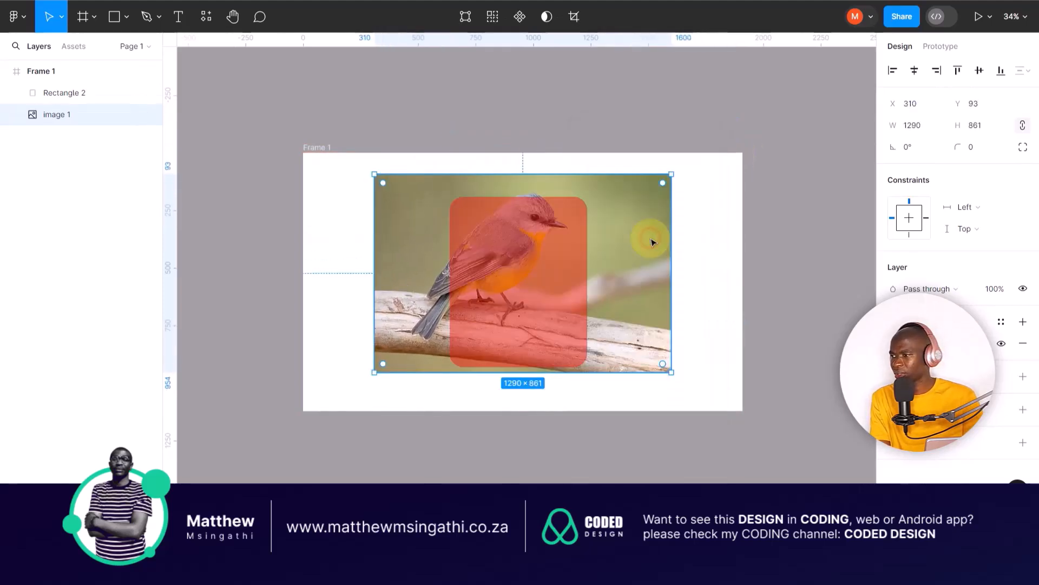
{"action": "left_click", "coordinate": [708, 276]}
Move the rectangle to about X 705, Y 191 over the bird image and set its layer opacity to 80%
{"action": "left_click", "coordinate": [522, 239]}
{"action": "left_click_drag", "start_coordinate": [522, 239], "coordinate": [544, 242]}
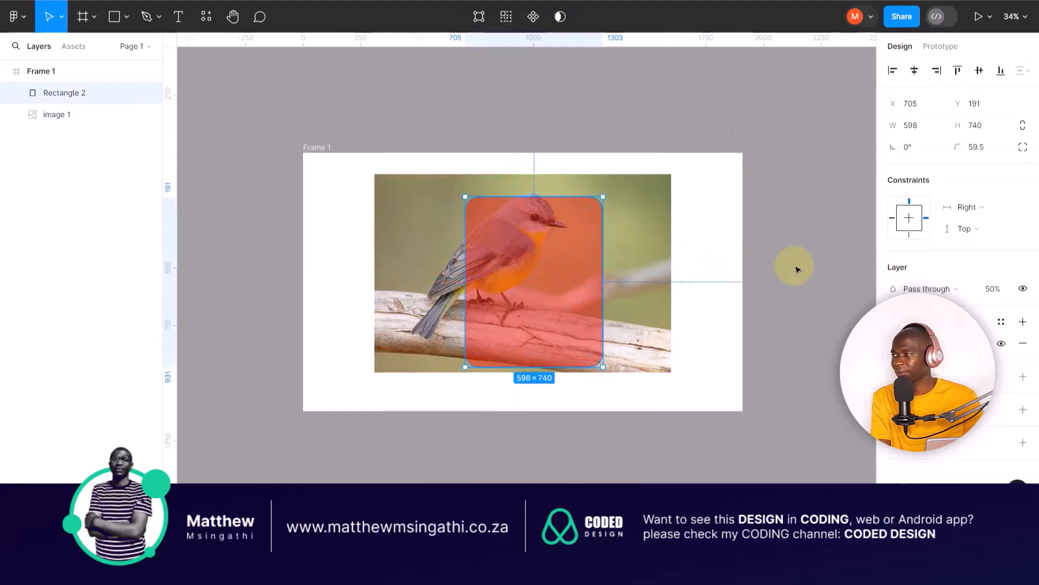
{"action": "left_click", "coordinate": [996, 290]}
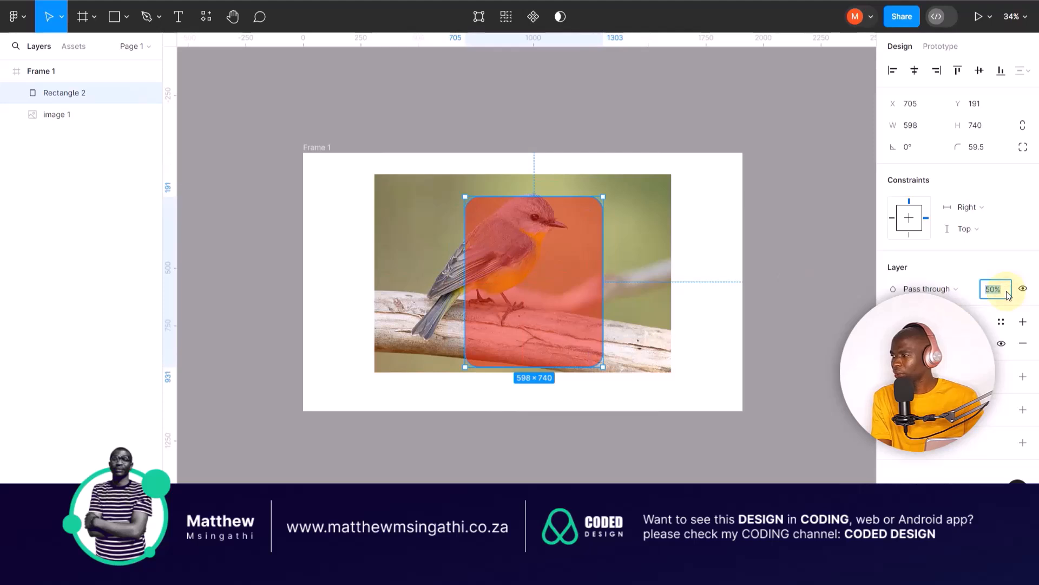
{"action": "type", "text": "80"}
{"action": "key", "text": "Return"}
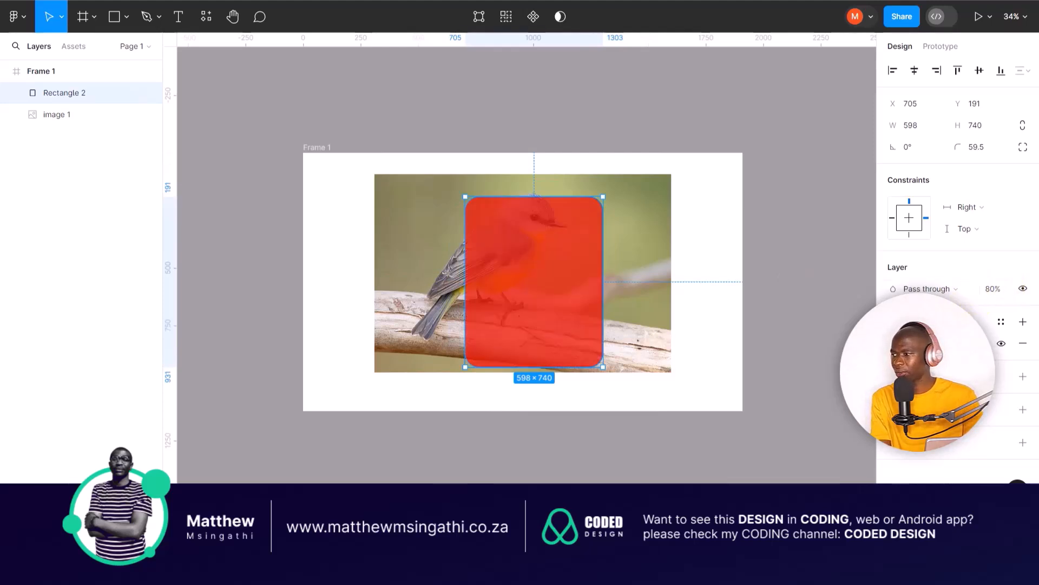
Change the rectangle's fill to a blue hue and darken it to a near-black navy
{"action": "left_click", "coordinate": [894, 321]}
{"action": "left_click", "coordinate": [818, 340]}
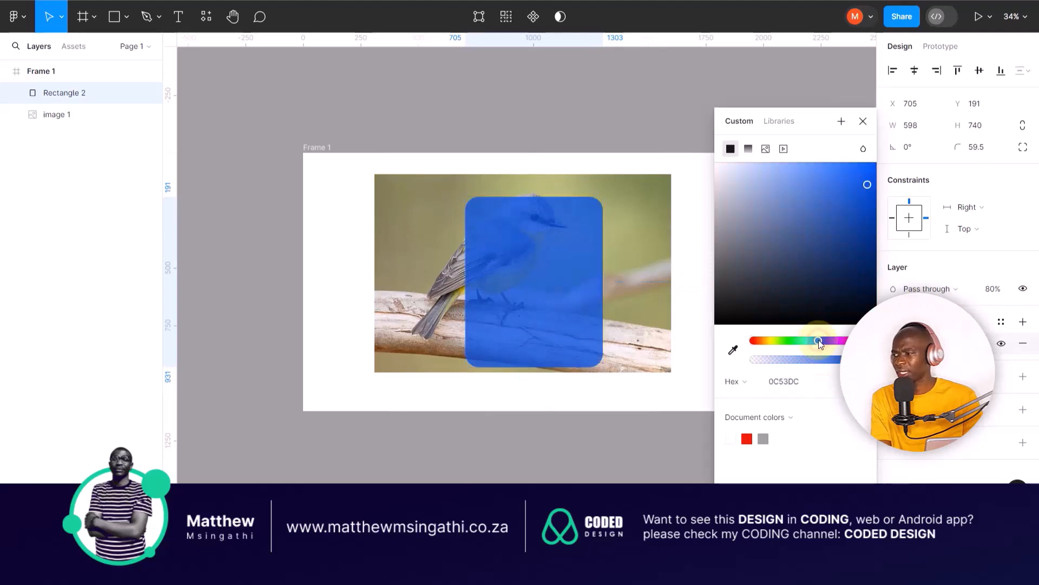
{"action": "left_click", "coordinate": [851, 248]}
{"action": "left_click_drag", "start_coordinate": [851, 249], "coordinate": [862, 307]}
Set the navy rectangle's layer opacity to 90% and deselect it
{"action": "left_click", "coordinate": [996, 291]}
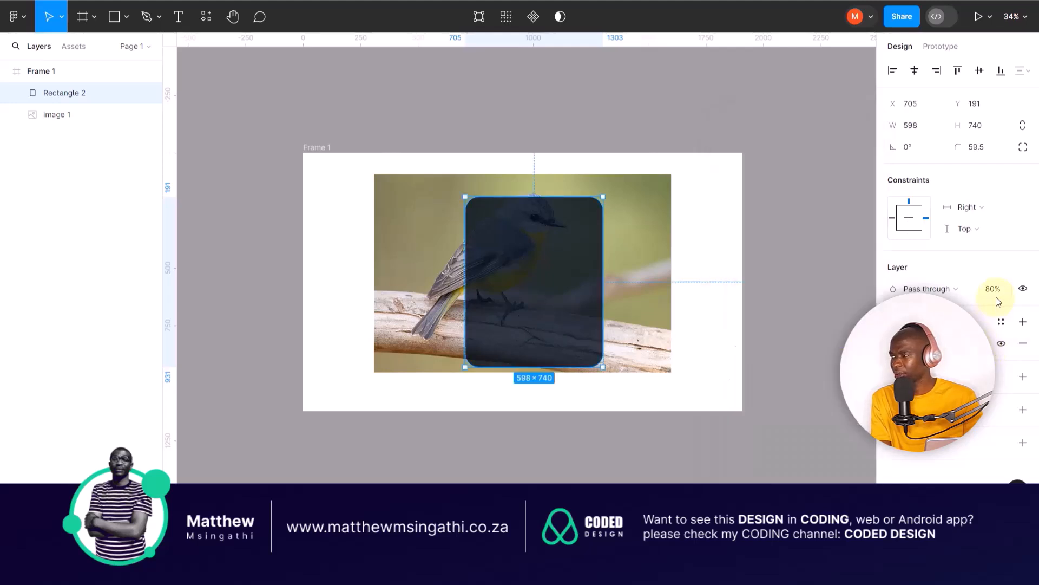
{"action": "type", "text": "90"}
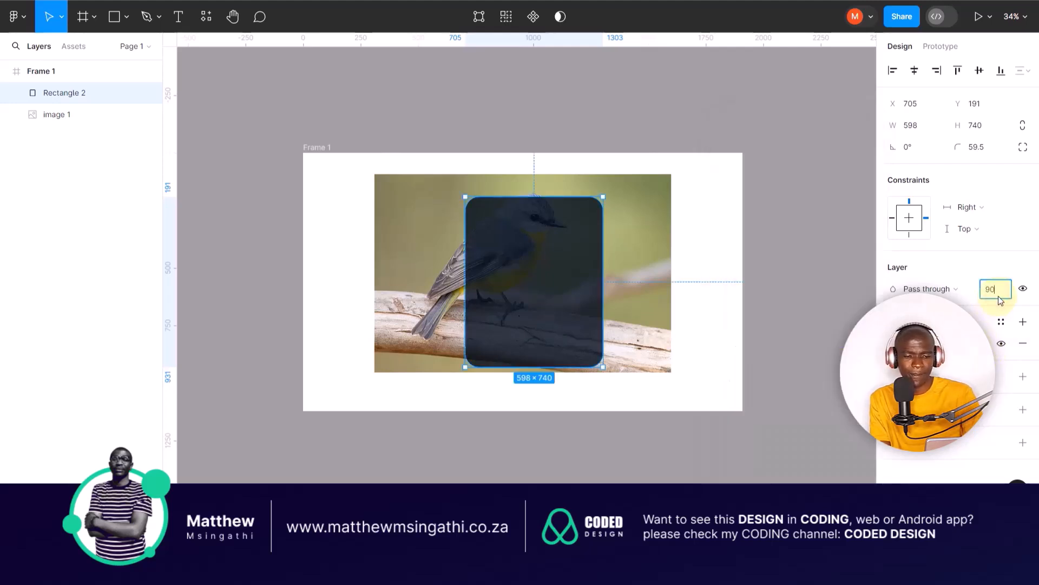
{"action": "key", "text": "Return"}
{"action": "left_click", "coordinate": [791, 235]}
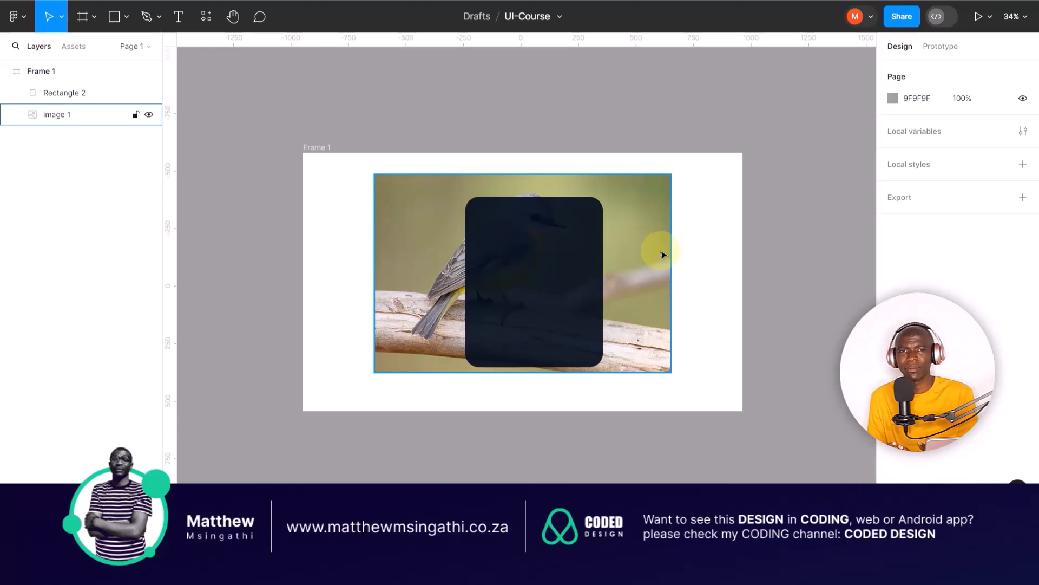
Set the navy rectangle's layer blend mode to Overlay
{"action": "left_click", "coordinate": [518, 245]}
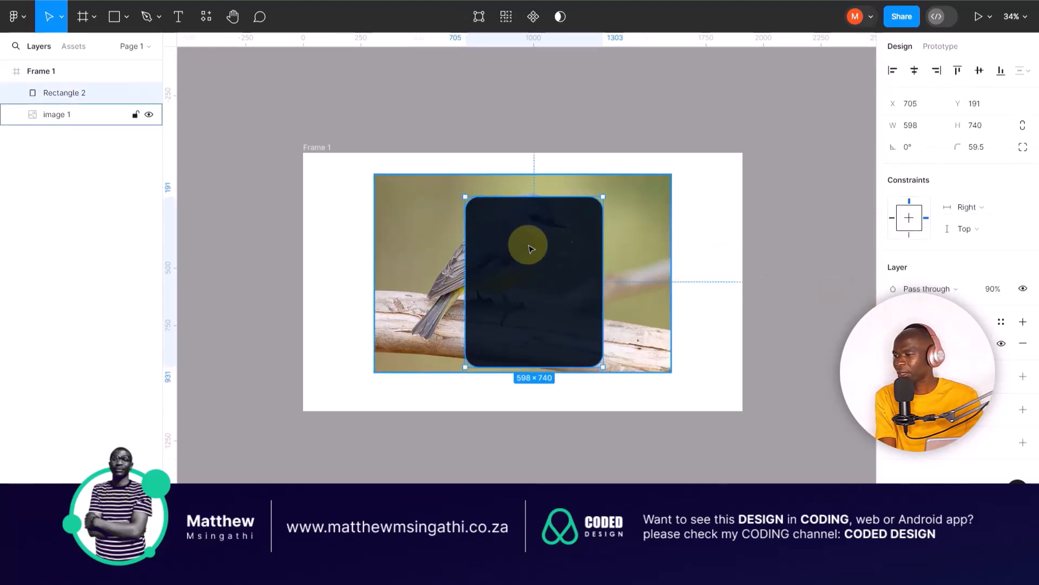
{"action": "left_click", "coordinate": [945, 291]}
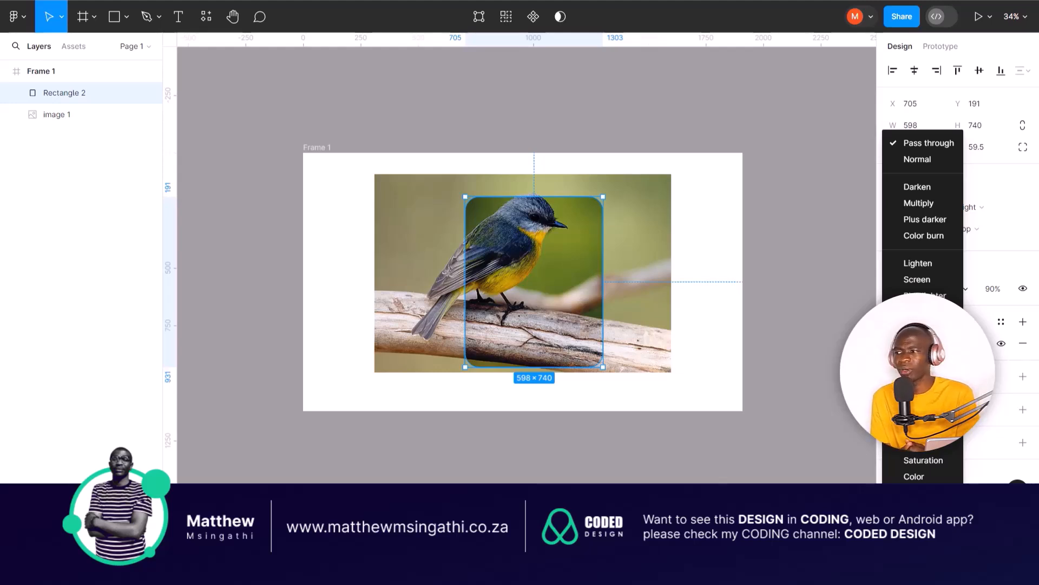
{"action": "left_click", "coordinate": [918, 339]}
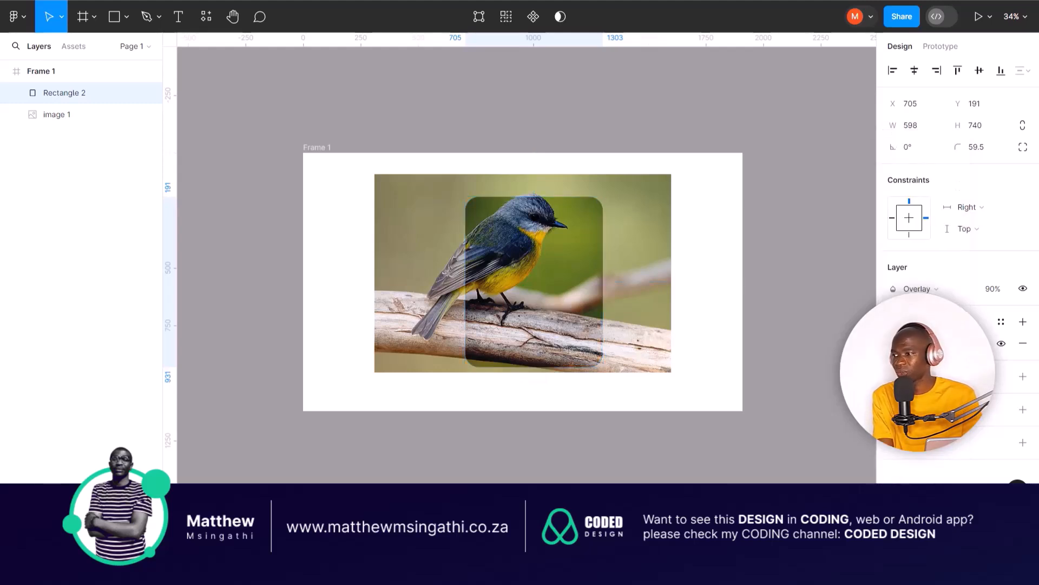
Shift the Overlay rectangle's fill from navy to the very dark red 1A0202 and deselect it
{"action": "left_click", "coordinate": [894, 343]}
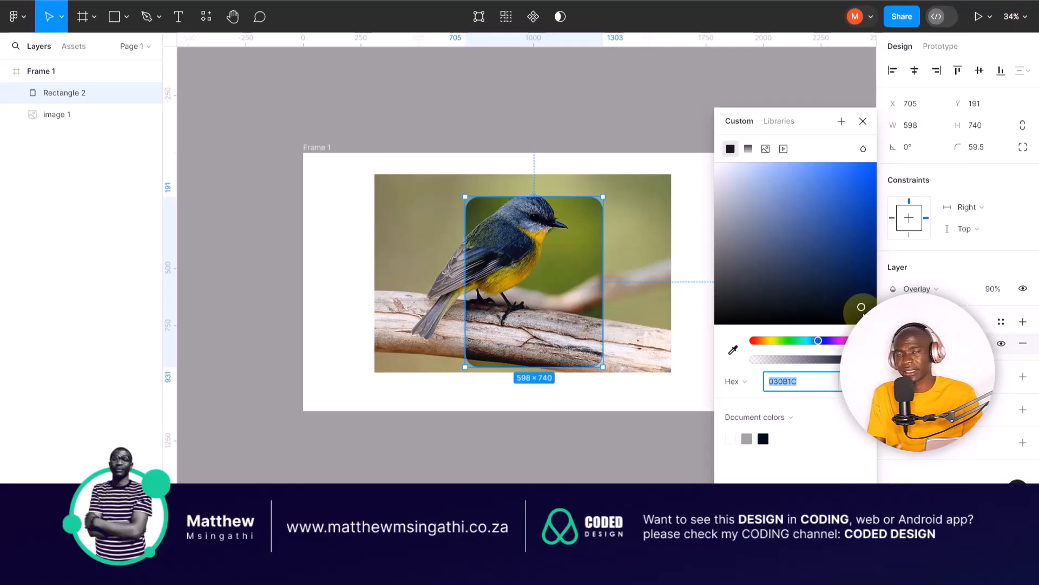
{"action": "mouse_move", "coordinate": [862, 310]}
{"action": "left_mouse_down"}
{"action": "mouse_move", "coordinate": [865, 209]}
{"action": "mouse_move", "coordinate": [860, 250]}
{"action": "mouse_move", "coordinate": [847, 218]}
{"action": "mouse_move", "coordinate": [852, 307]}
{"action": "mouse_move", "coordinate": [862, 312]}
{"action": "left_mouse_up"}
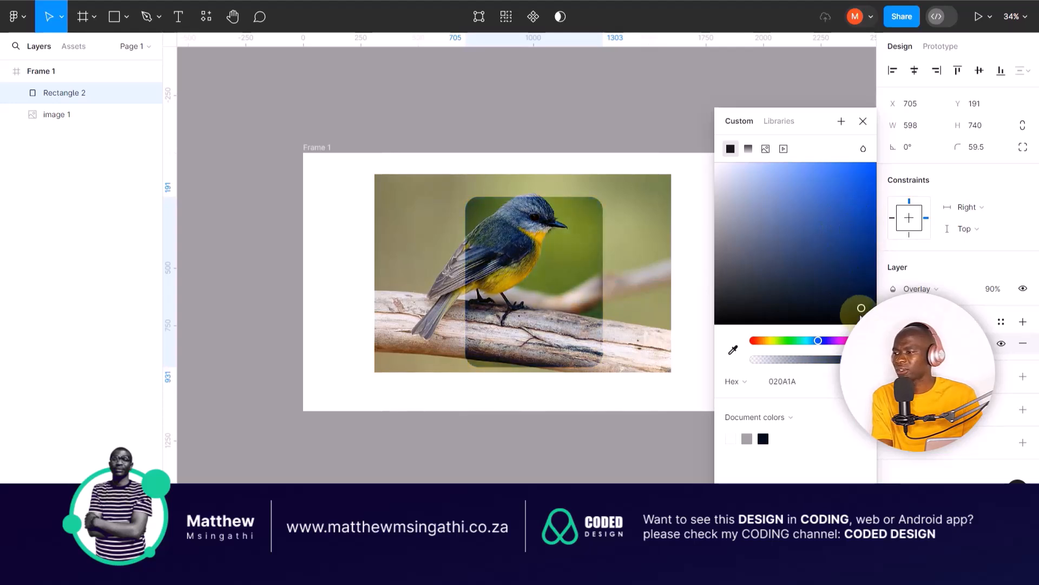
{"action": "left_click_drag", "start_coordinate": [818, 340], "coordinate": [868, 340]}
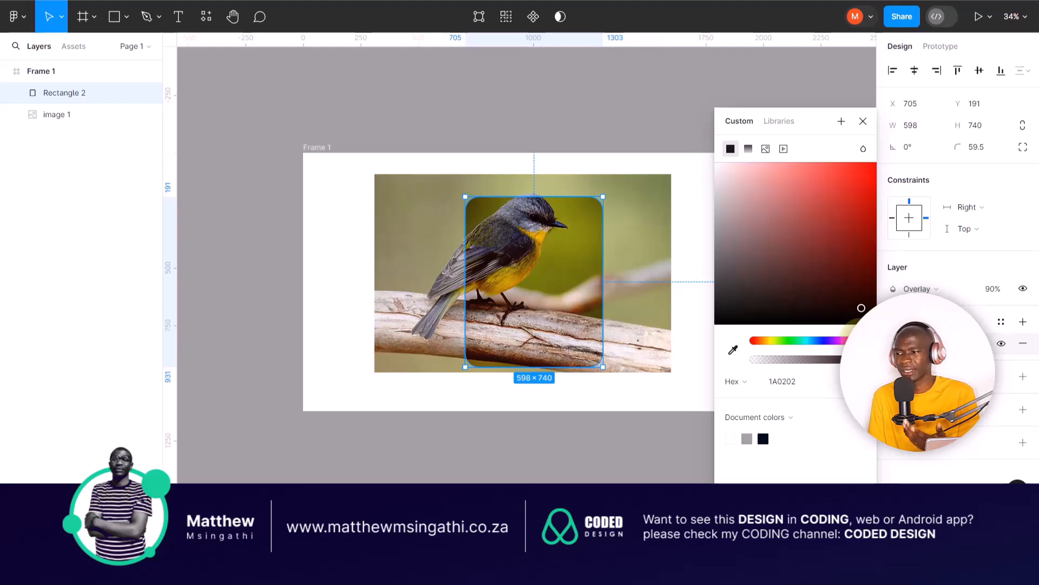
{"action": "left_click", "coordinate": [652, 104]}
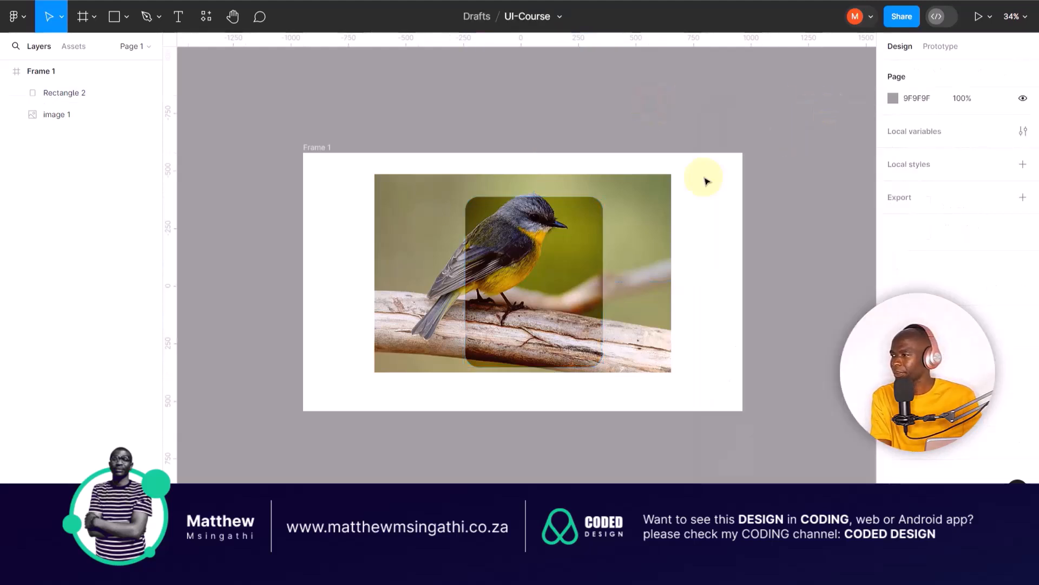
Move the Overlay rectangle to about X 440, Y 138 on the bird image, and delete it
{"action": "left_click_drag", "start_coordinate": [560, 251], "coordinate": [498, 241]}
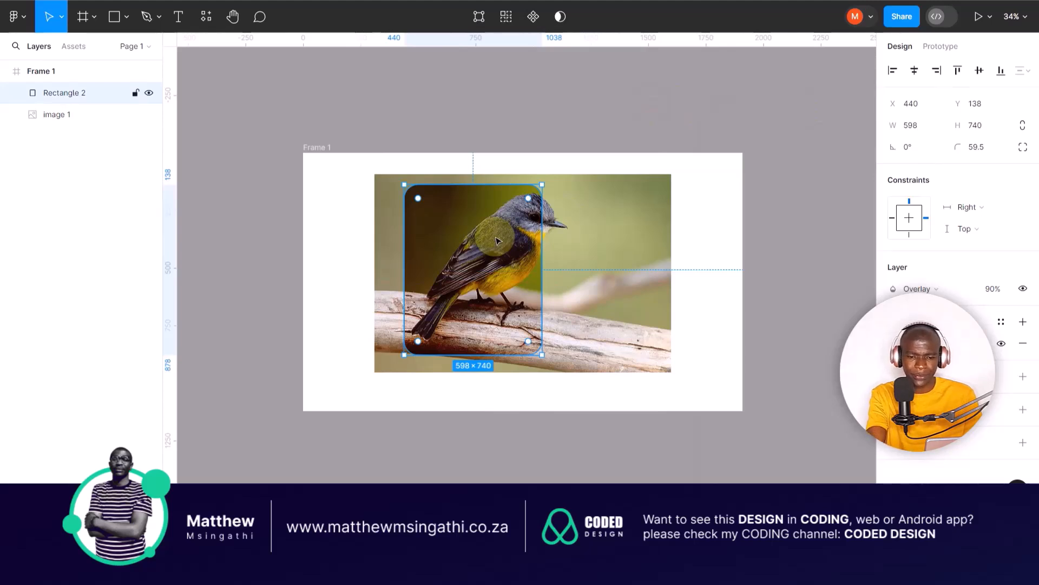
{"action": "key", "text": "Delete"}
{"action": "left_click", "coordinate": [560, 247]}
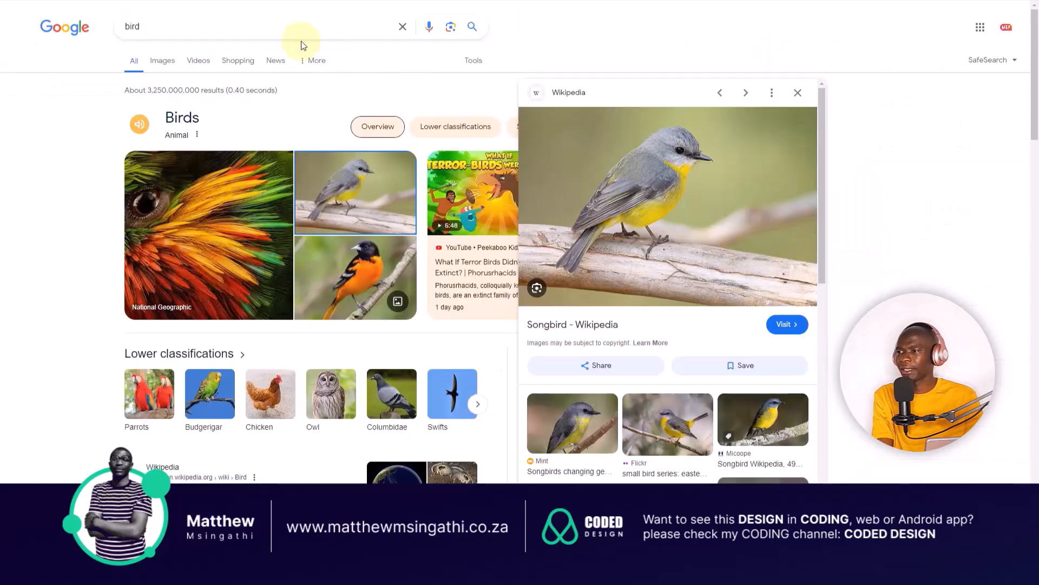
Switch to the browser and search Google Images for "flar"
{"action": "double_click", "coordinate": [132, 27]}
{"action": "type", "text": "flar"}
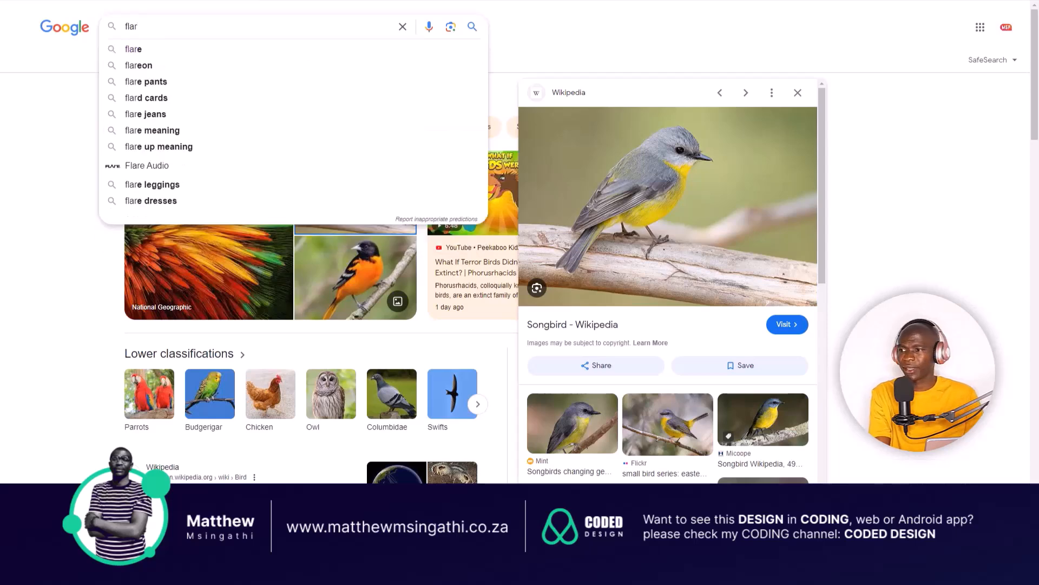
{"action": "key", "text": "Return"}
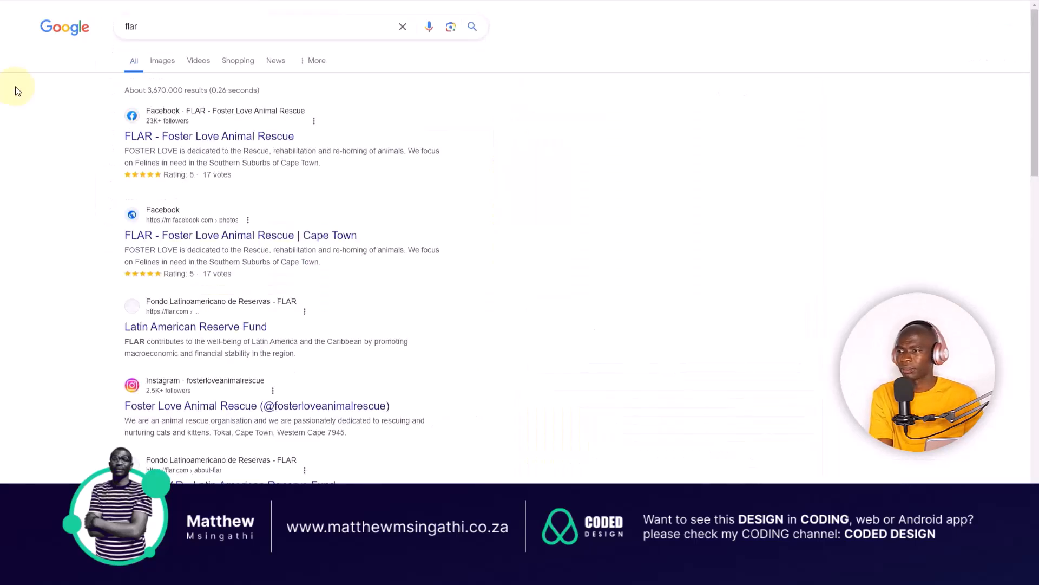
{"action": "left_click", "coordinate": [166, 64]}
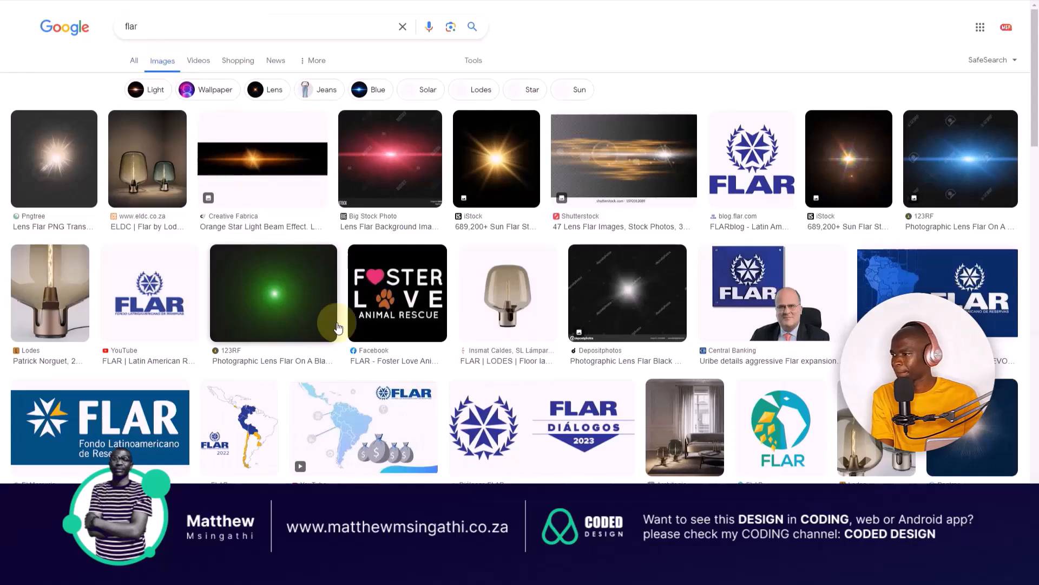
Browse the image results for light flares and open the iStock picture of an orange sun flare on black
{"action": "scroll", "coordinate": [337, 327], "scroll_direction": "down", "scroll_amount": 4}
{"action": "scroll", "coordinate": [338, 328], "scroll_direction": "down", "scroll_amount": 7}
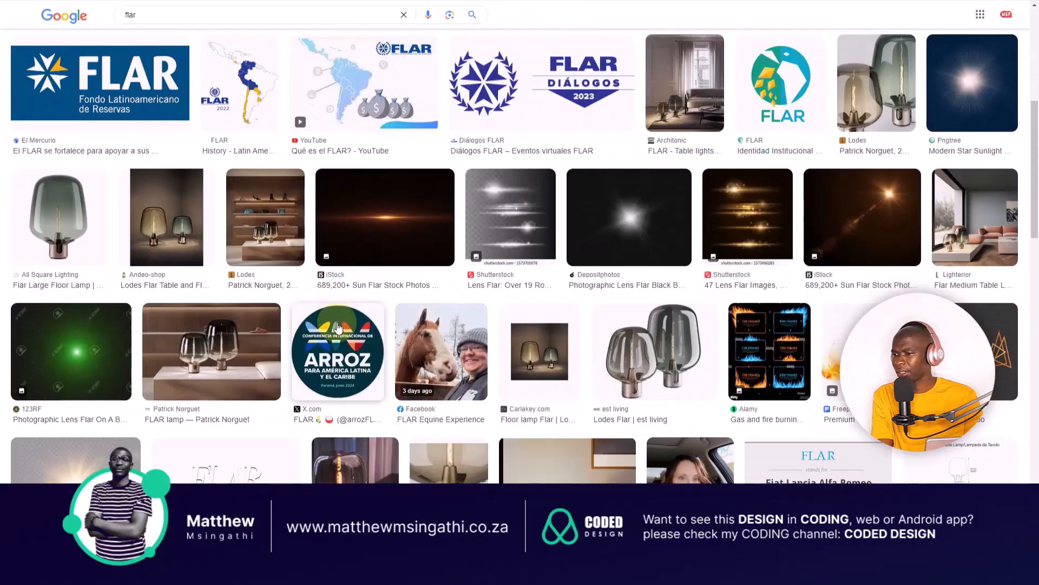
{"action": "scroll", "coordinate": [338, 326], "scroll_direction": "up", "scroll_amount": 5}
{"action": "scroll", "coordinate": [337, 325], "scroll_direction": "up", "scroll_amount": 2}
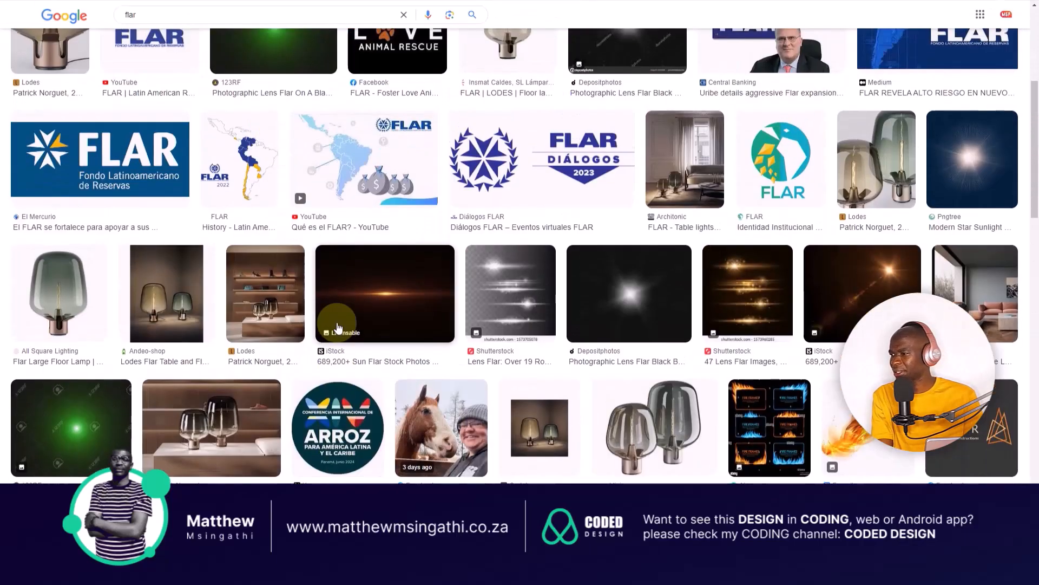
{"action": "scroll", "coordinate": [337, 326], "scroll_direction": "down", "scroll_amount": 15}
{"action": "scroll", "coordinate": [338, 328], "scroll_direction": "down", "scroll_amount": 2}
{"action": "scroll", "coordinate": [337, 327], "scroll_direction": "up", "scroll_amount": 2}
{"action": "scroll", "coordinate": [337, 328], "scroll_direction": "down", "scroll_amount": 12}
{"action": "scroll", "coordinate": [339, 326], "scroll_direction": "up", "scroll_amount": 2}
{"action": "scroll", "coordinate": [338, 326], "scroll_direction": "up", "scroll_amount": 3}
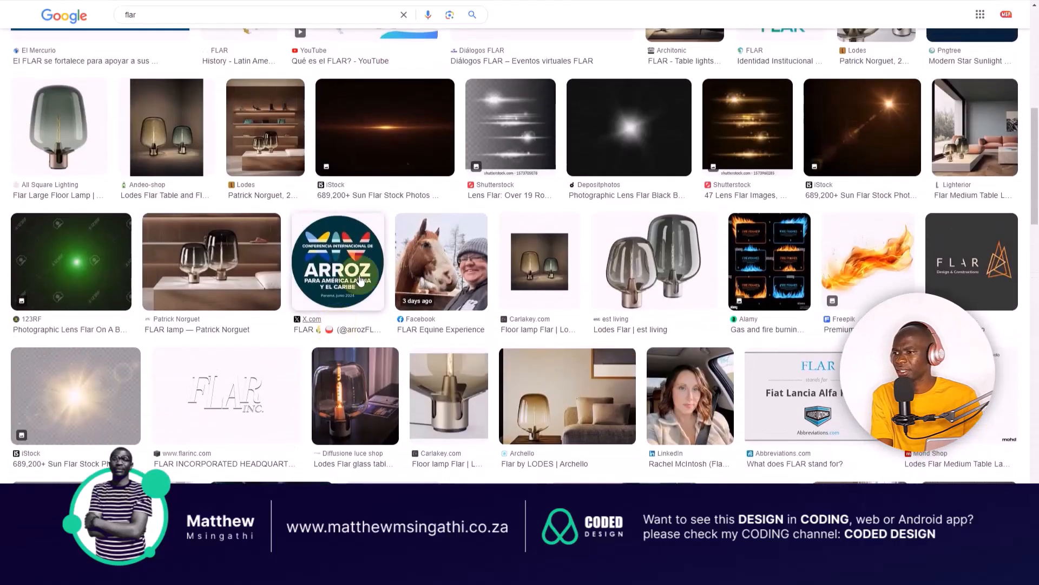
{"action": "left_click", "coordinate": [414, 108]}
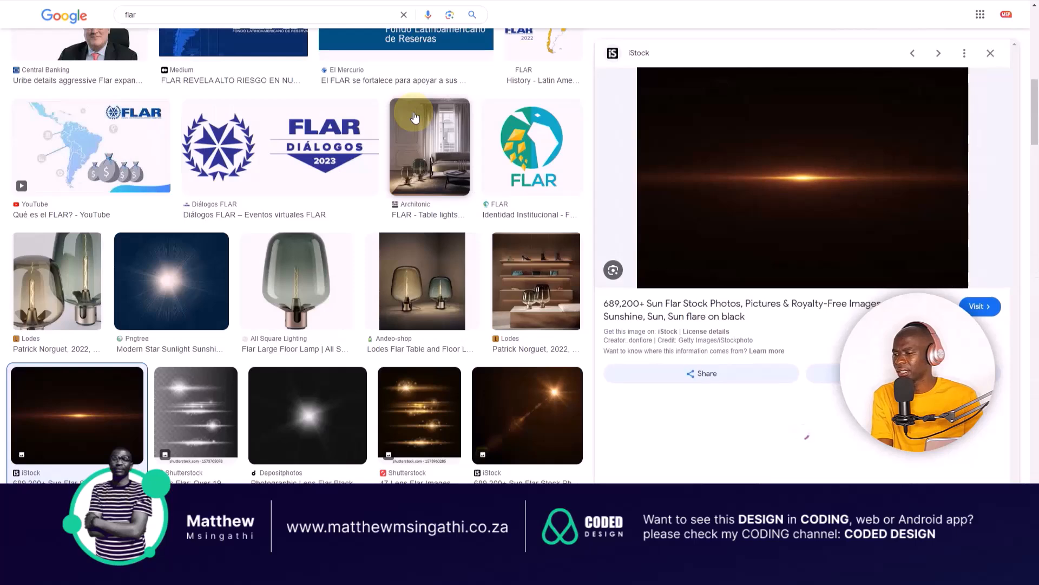
Open the related Shutterstock picture of a red-orange lens flare on black and copy the image
{"action": "scroll", "coordinate": [737, 377], "scroll_direction": "down", "scroll_amount": 1}
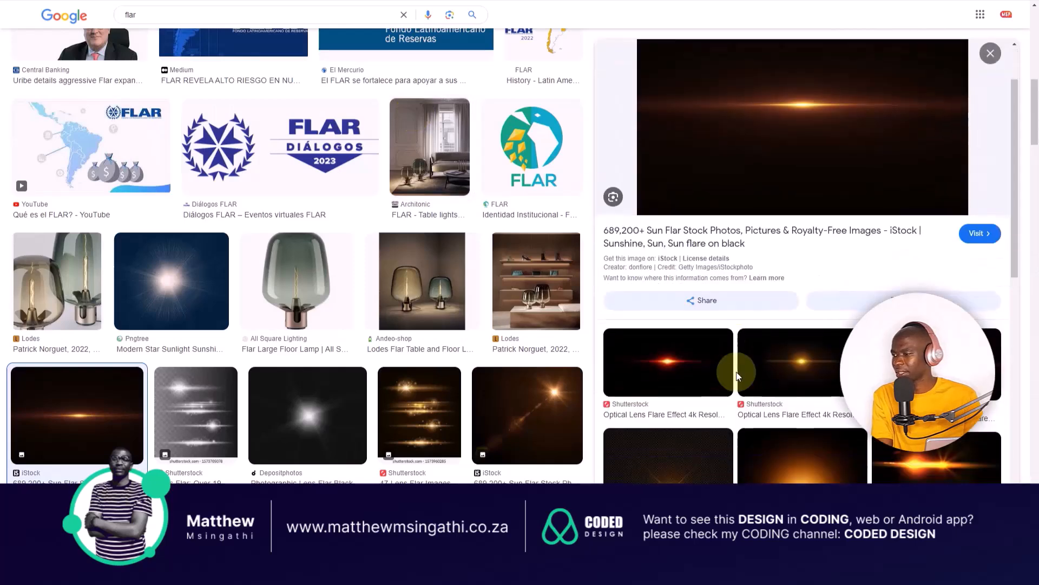
{"action": "left_click", "coordinate": [684, 359]}
{"action": "right_click", "coordinate": [769, 156]}
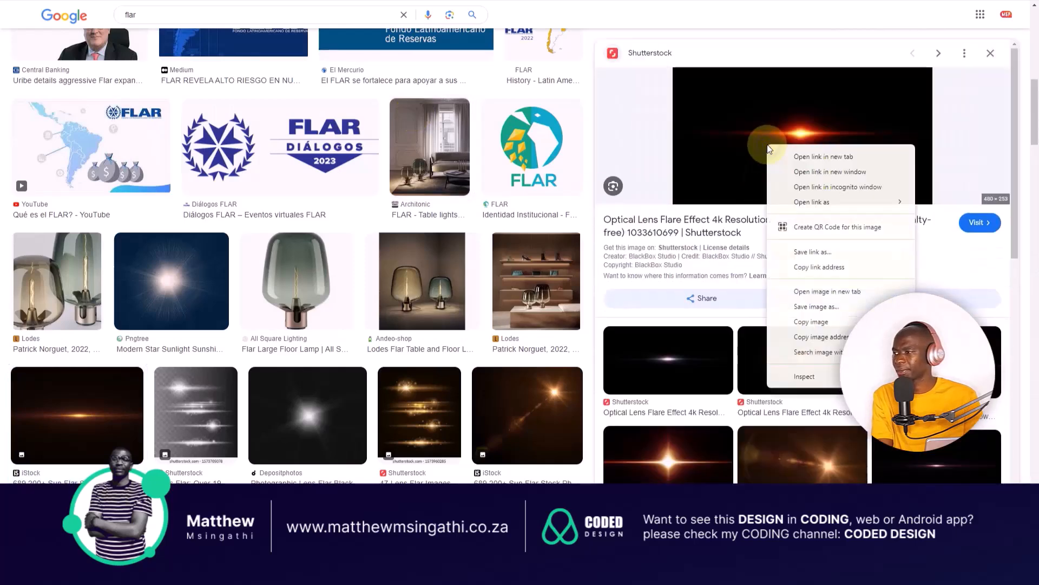
{"action": "left_click", "coordinate": [786, 310]}
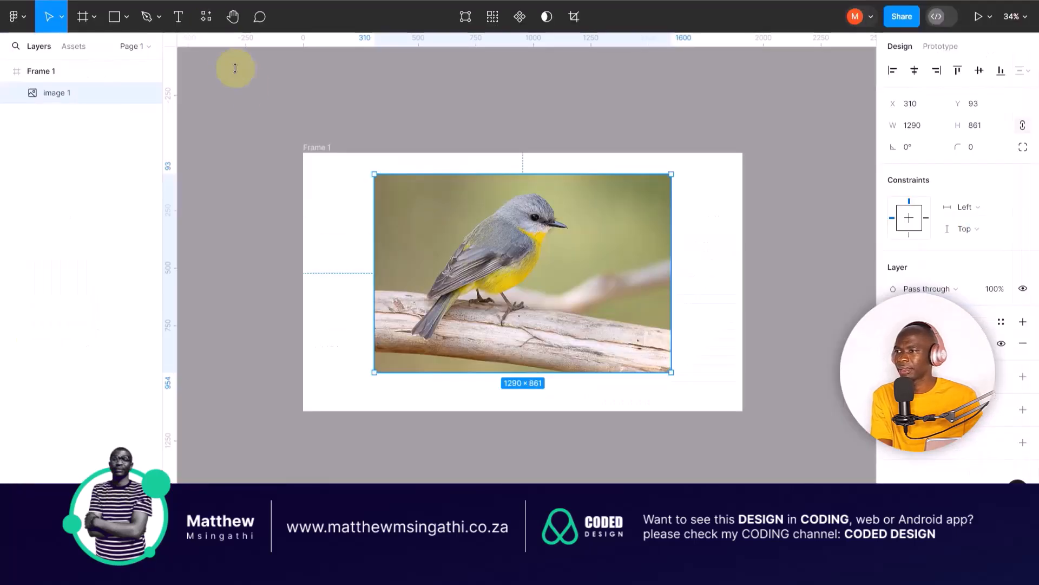
Switch to Figma, paste the flare image into Frame 1 and scale it proportionally to about 810 × 427
{"action": "left_click", "coordinate": [259, 96]}
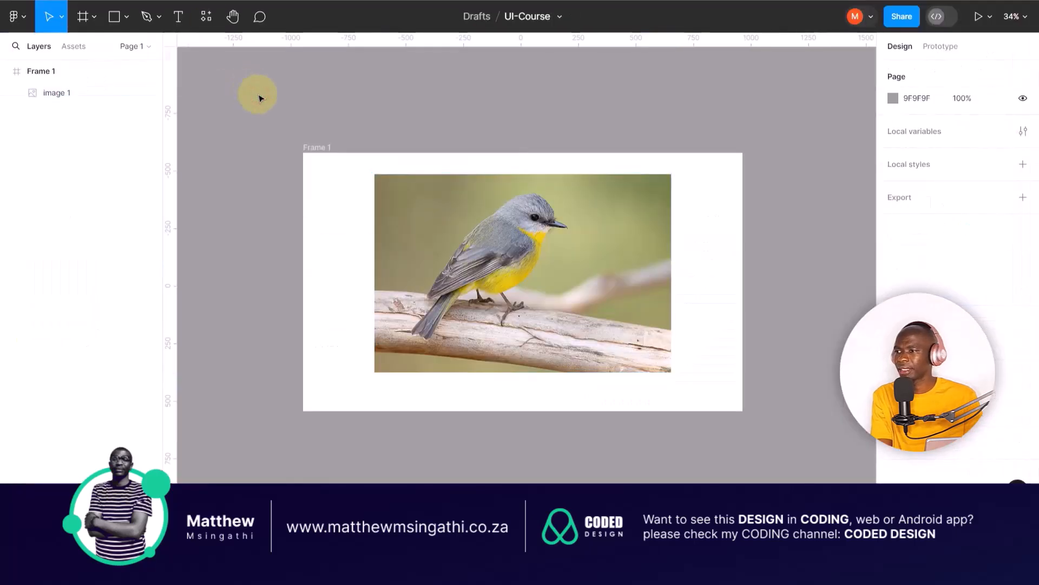
{"action": "key", "text": "ctrl+v"}
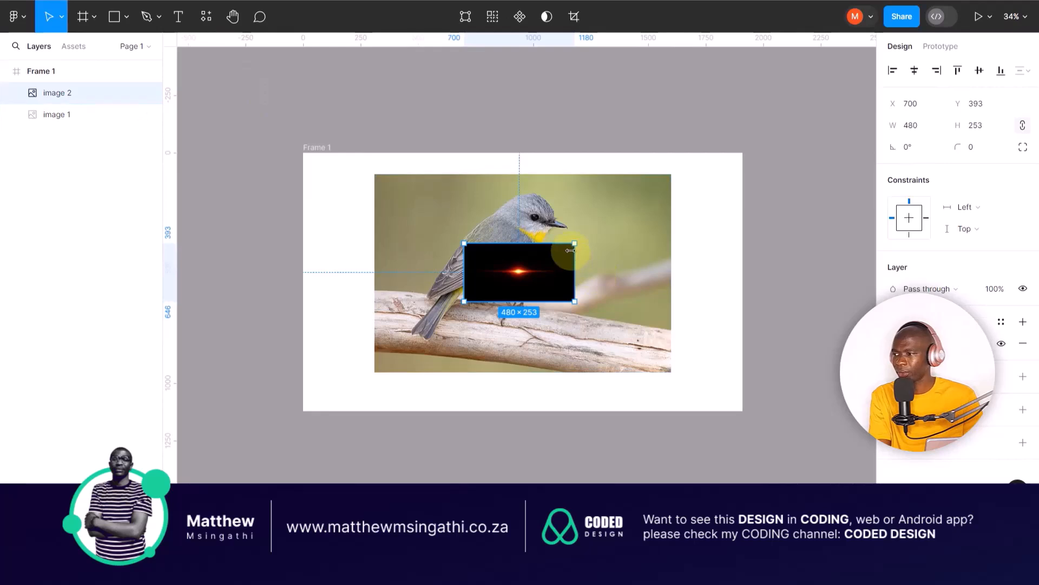
{"action": "key", "text": "k"}
{"action": "left_click_drag", "start_coordinate": [574, 244], "coordinate": [665, 205]}
Move the flare image over the bird's head, to about X 600, Y 93
{"action": "left_click_drag", "start_coordinate": [575, 225], "coordinate": [538, 258]}
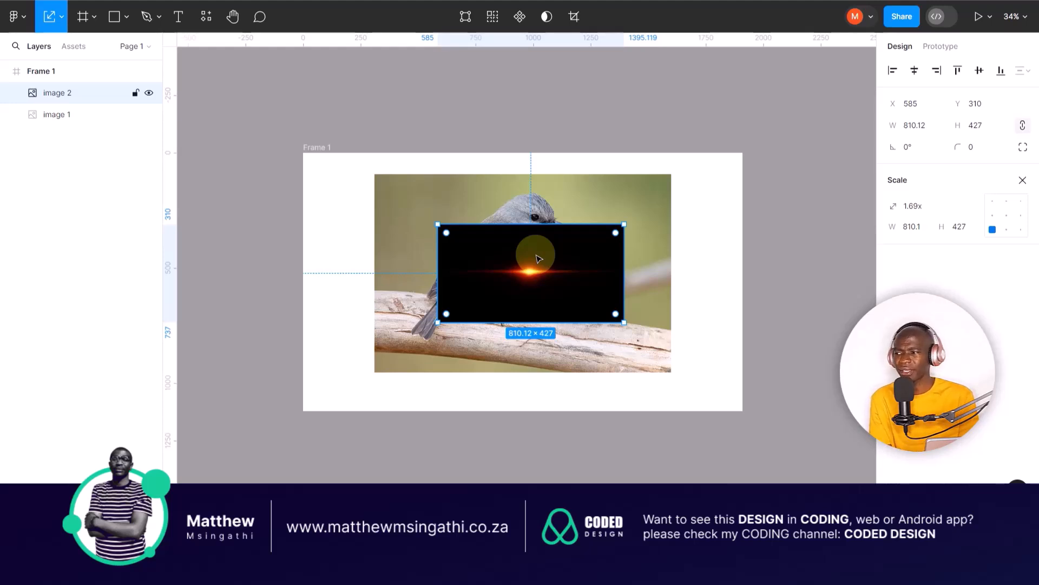
{"action": "left_click_drag", "start_coordinate": [538, 258], "coordinate": [537, 299]}
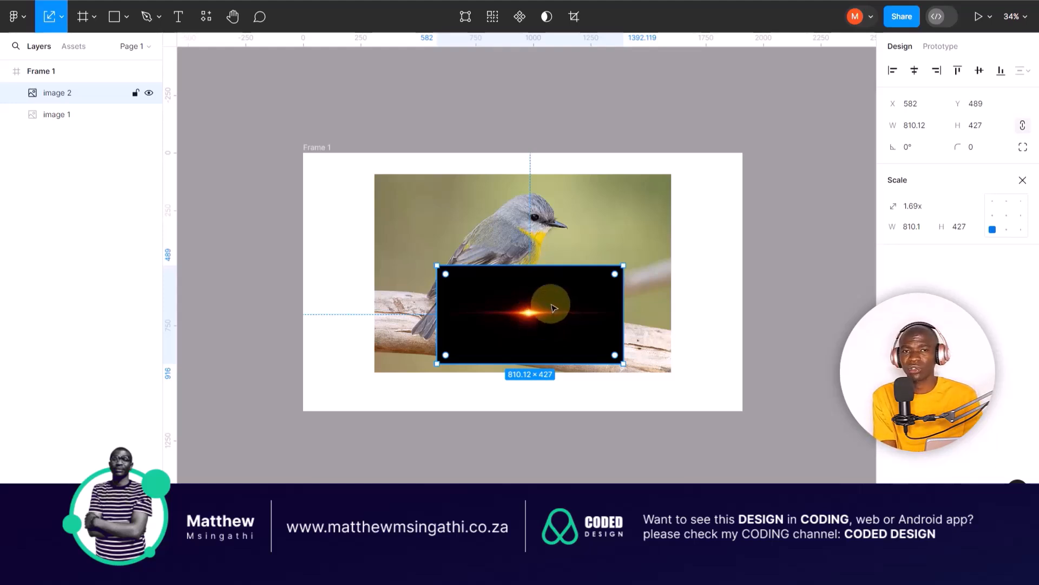
{"action": "scroll", "coordinate": [553, 308], "scroll_direction": "up", "scroll_amount": 2}
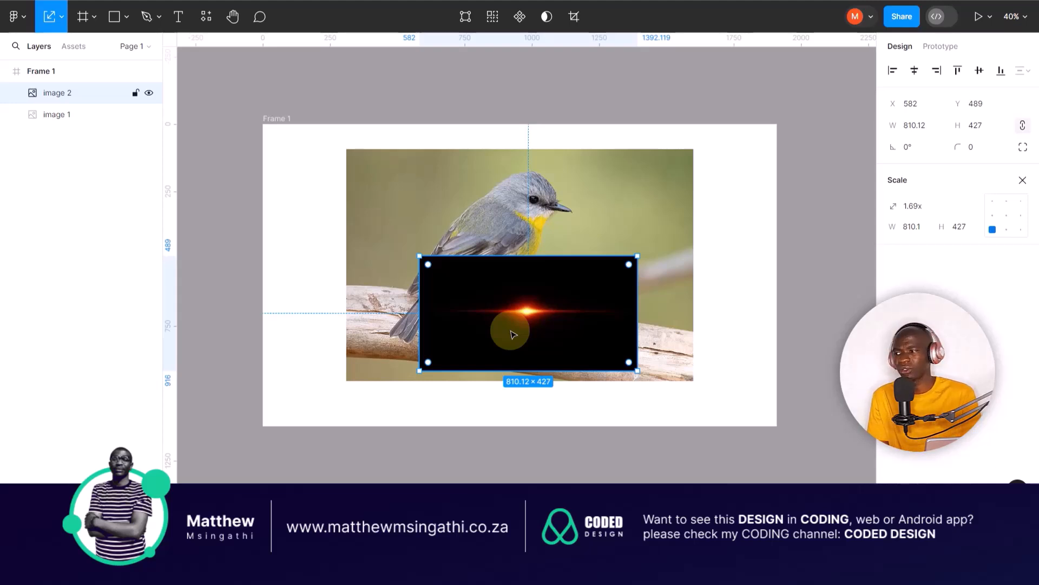
{"action": "left_click_drag", "start_coordinate": [528, 315], "coordinate": [538, 205]}
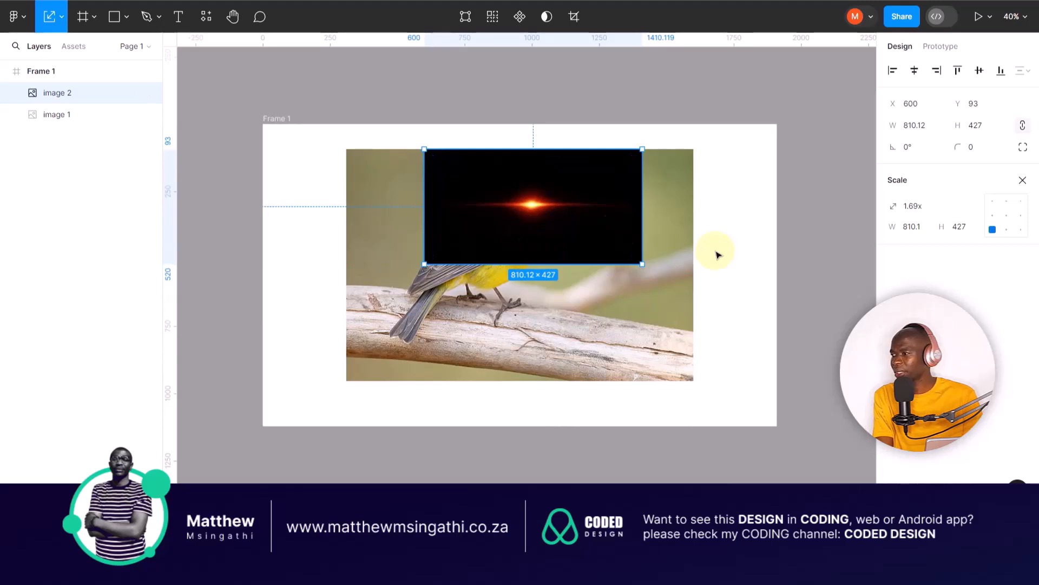
Set the flare image's layer blend mode to Screen
{"action": "key", "text": "v"}
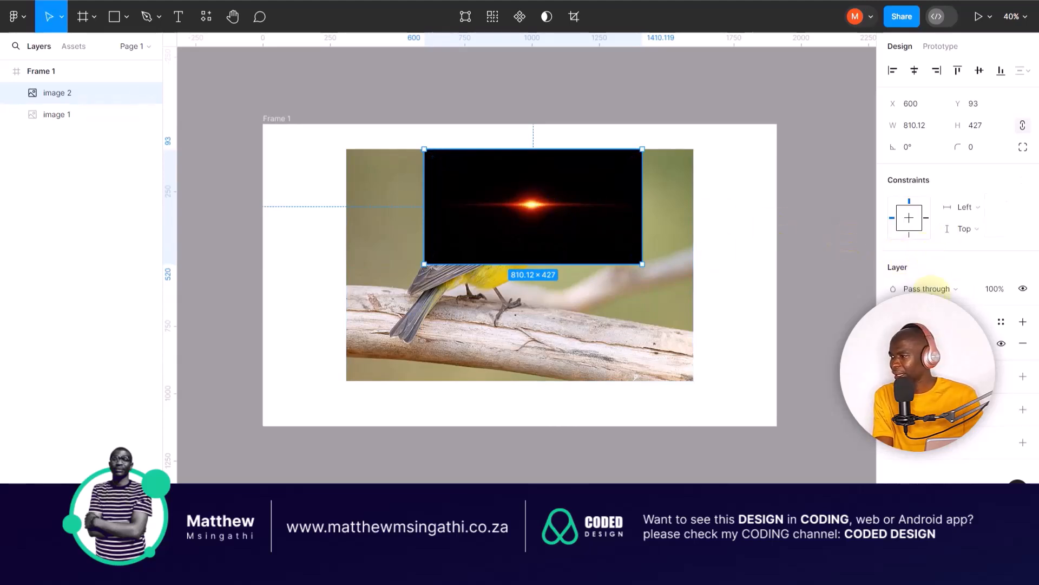
{"action": "left_click", "coordinate": [966, 290]}
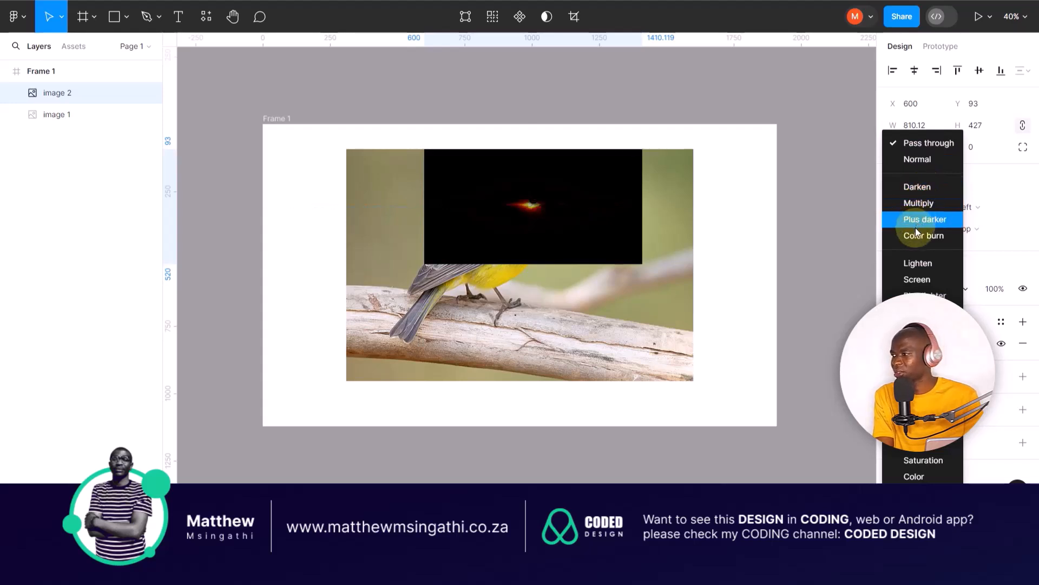
{"action": "left_click", "coordinate": [913, 279]}
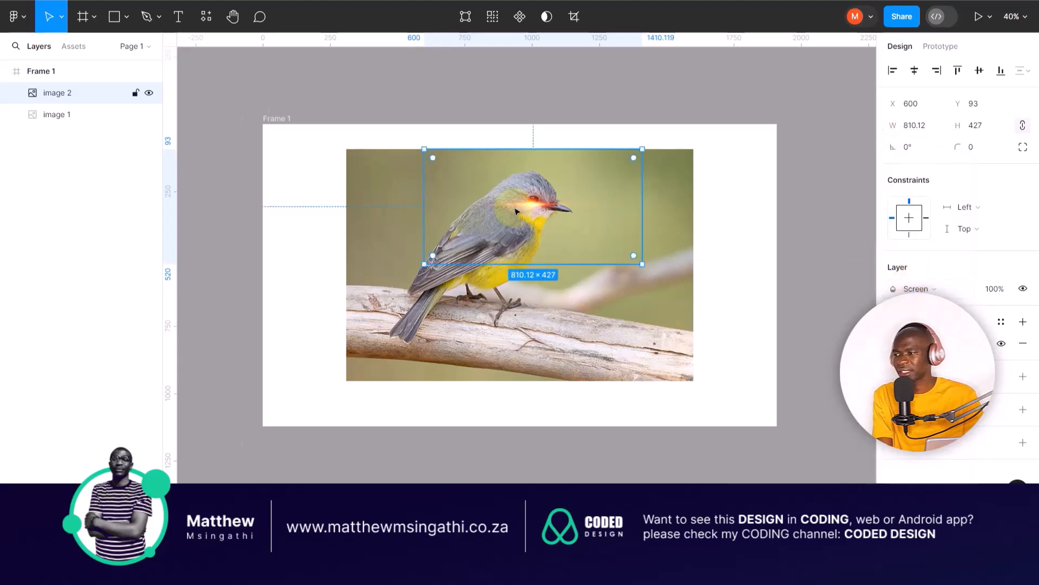
Nudge the flare image to about X 607, Y 75 over the bird's eye, and deselect it
{"action": "scroll", "coordinate": [515, 211], "scroll_direction": "up", "scroll_amount": 5}
{"action": "left_click_drag", "start_coordinate": [551, 214], "coordinate": [555, 206]}
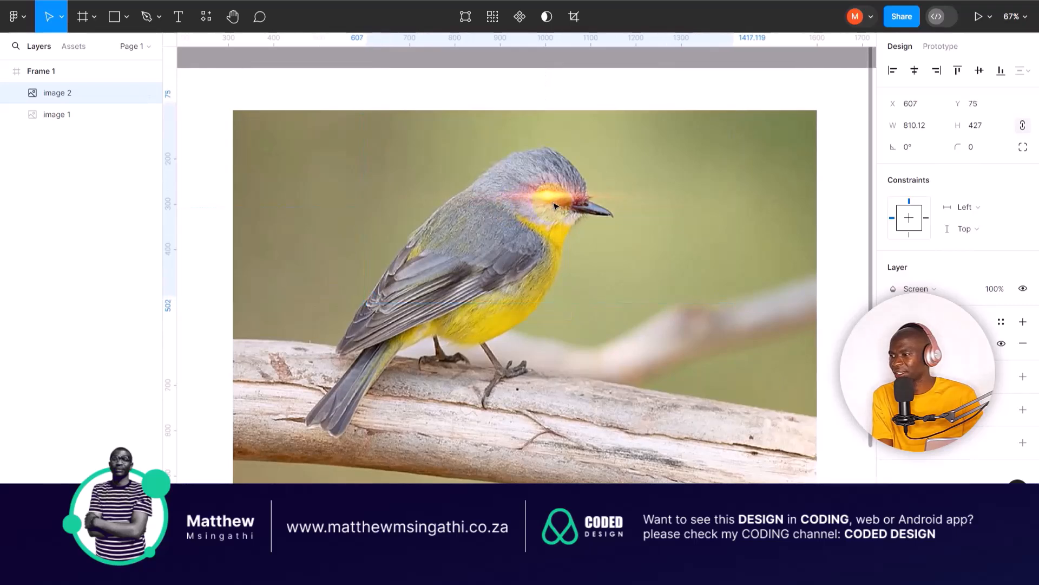
{"action": "key", "text": "shift+1"}
{"action": "left_click", "coordinate": [568, 400]}
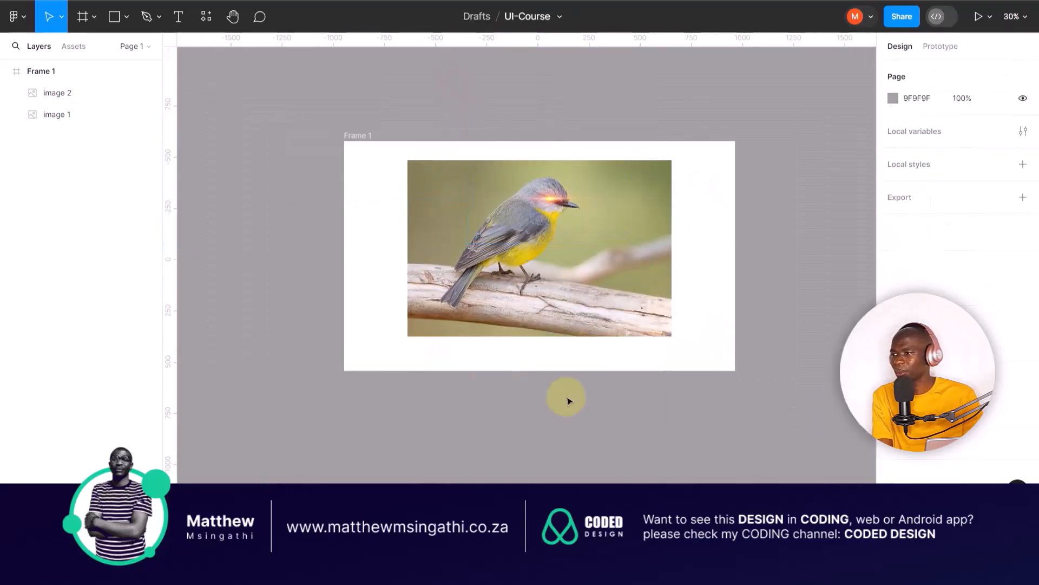